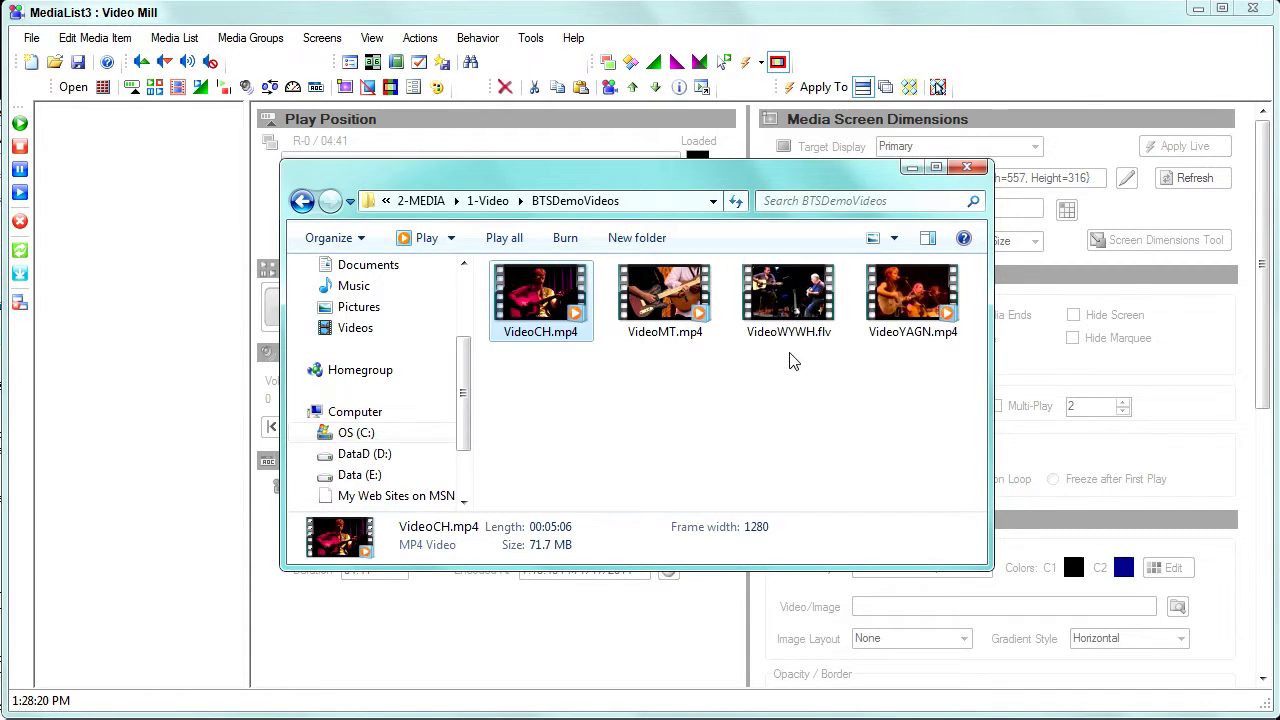
Drag all four BTSDemoVideos files into the media list and select VideoYAGN
shift+click(894, 292)
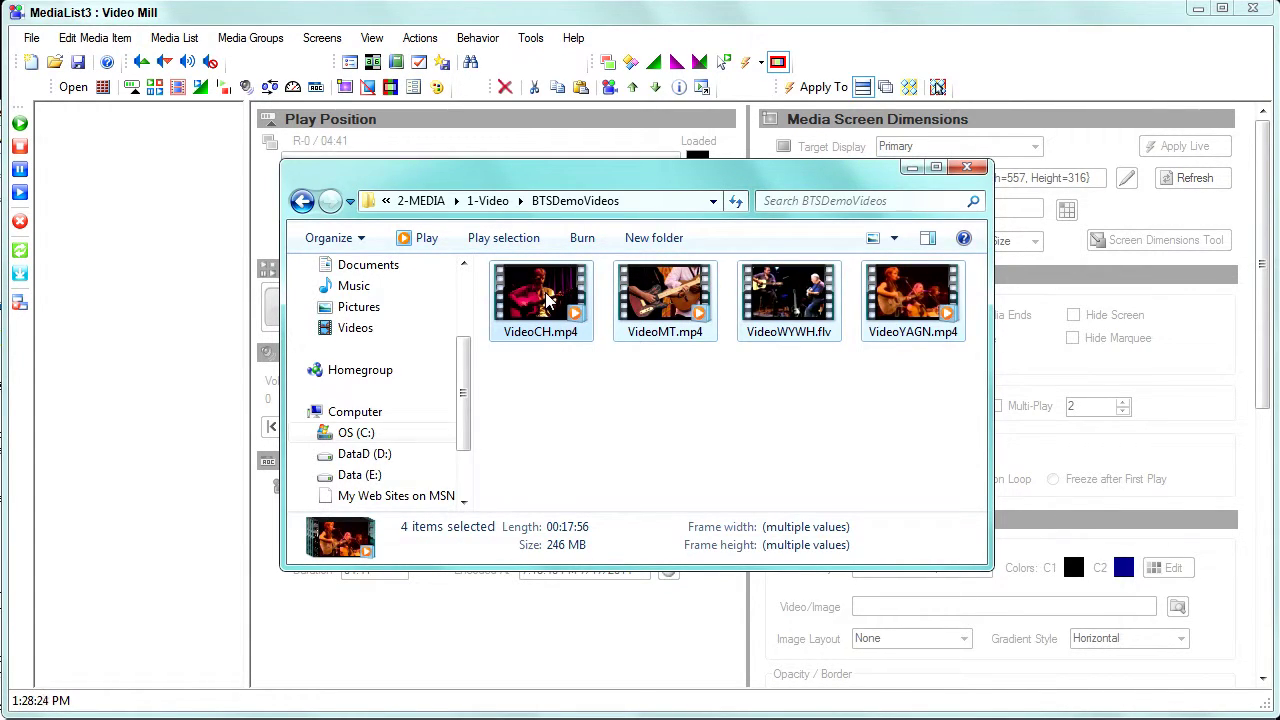
drag(546, 300, 188, 320)
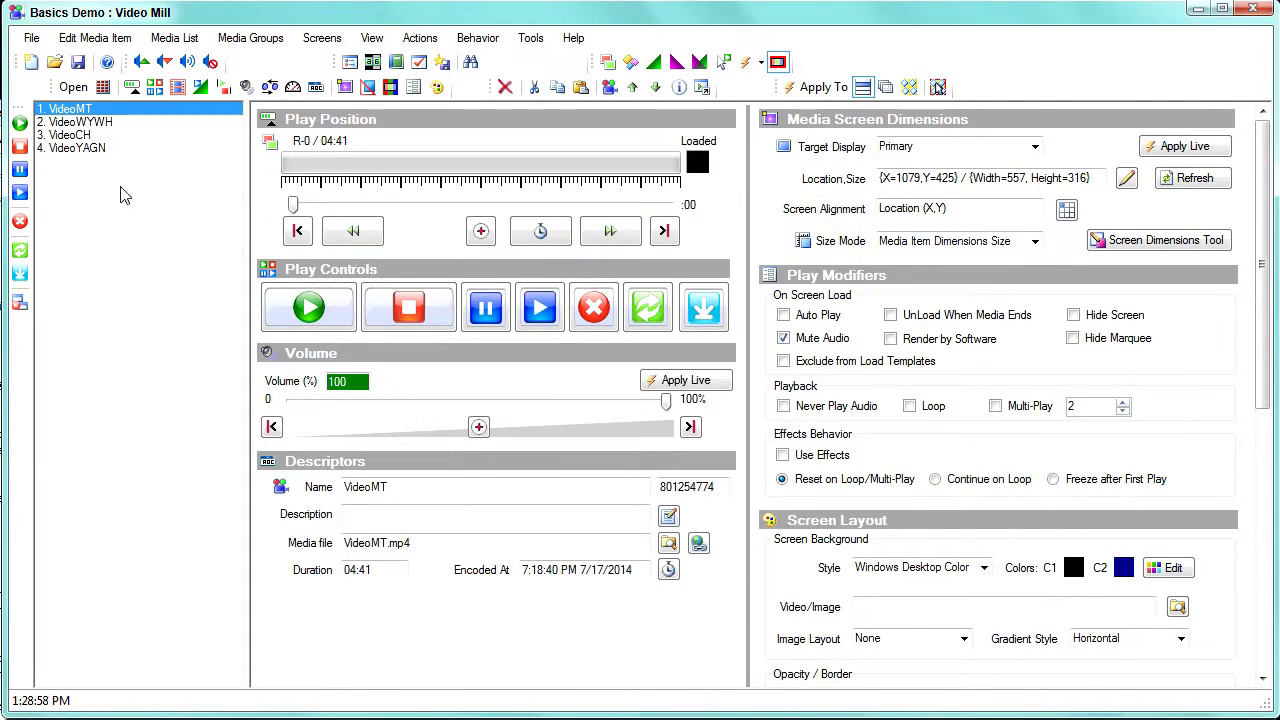
click(74, 149)
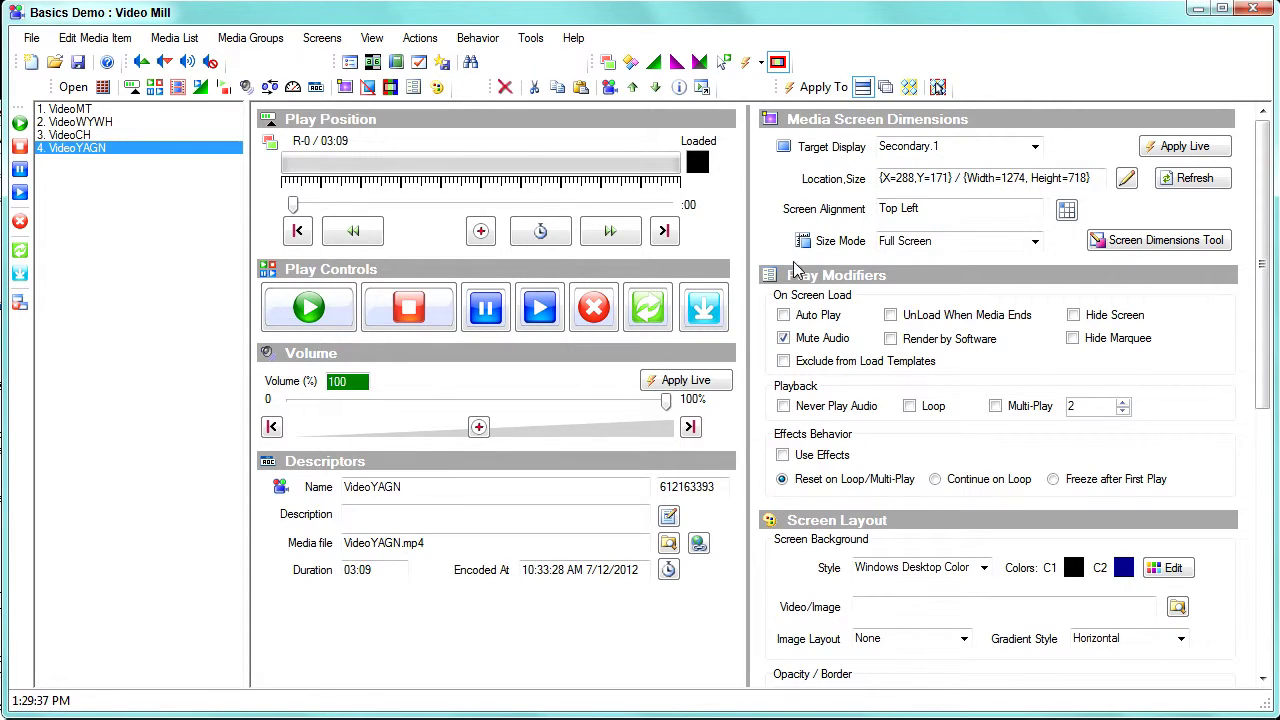
Keep Secondary.1 as VideoYAGN's target display and bring up its size mode choices
click(1035, 146)
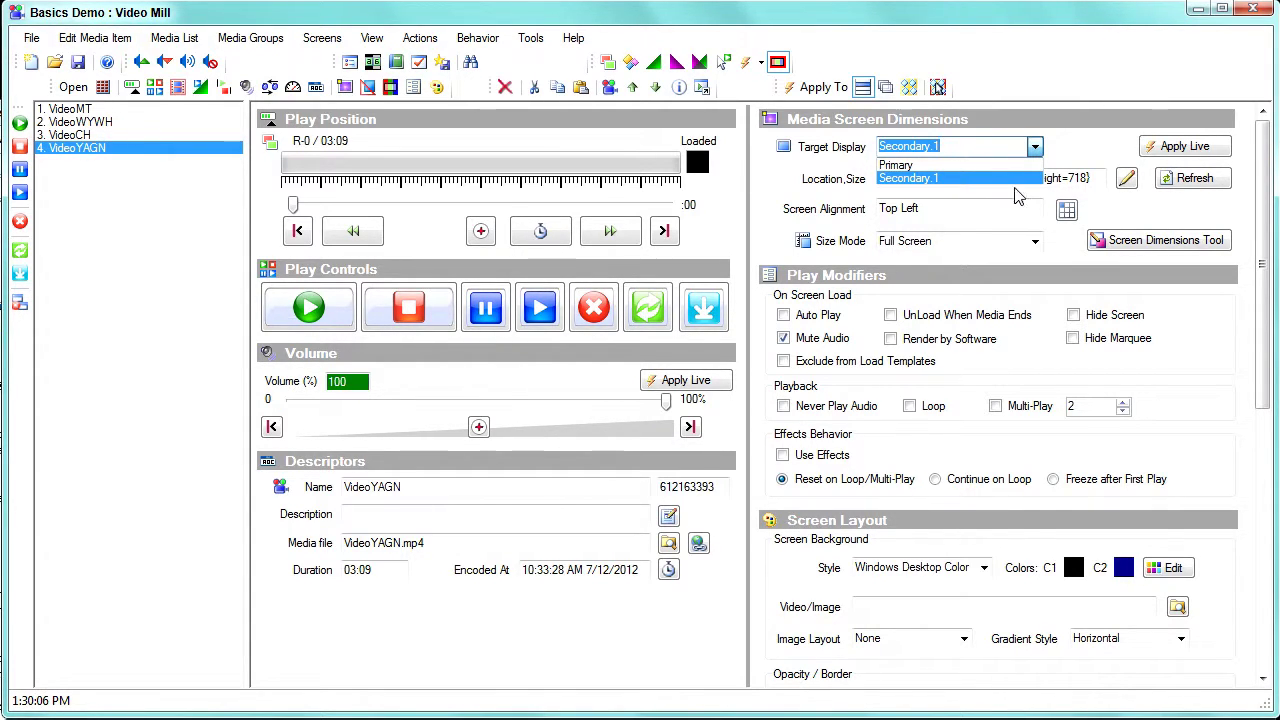
click(1063, 148)
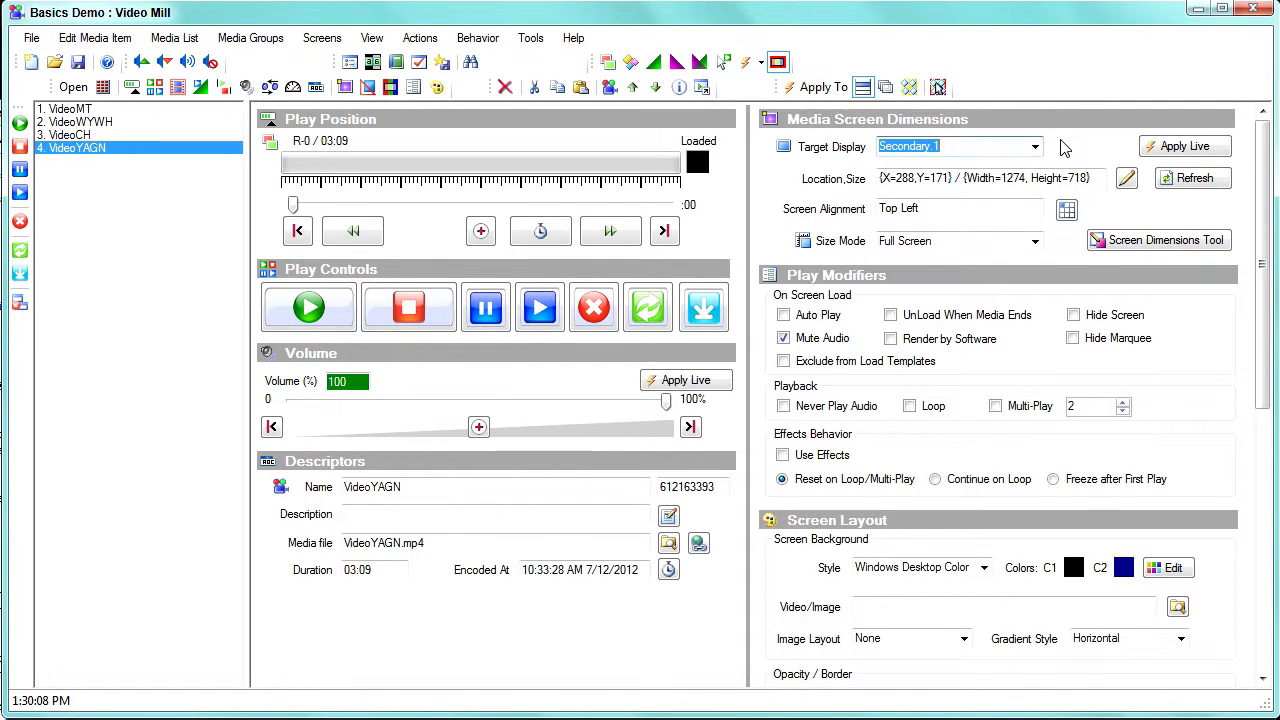
click(1036, 244)
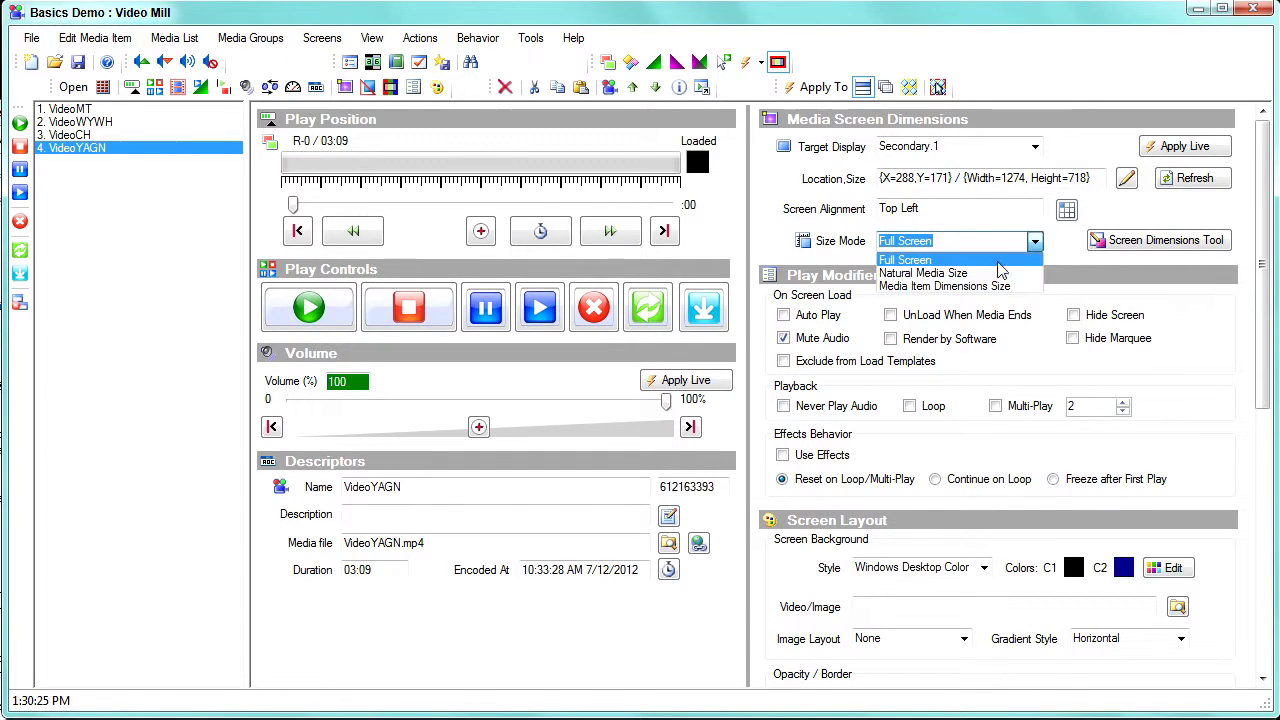
Keep Full Screen as the size mode, unload VideoYAGN's media screen and dismiss the warning
click(1068, 249)
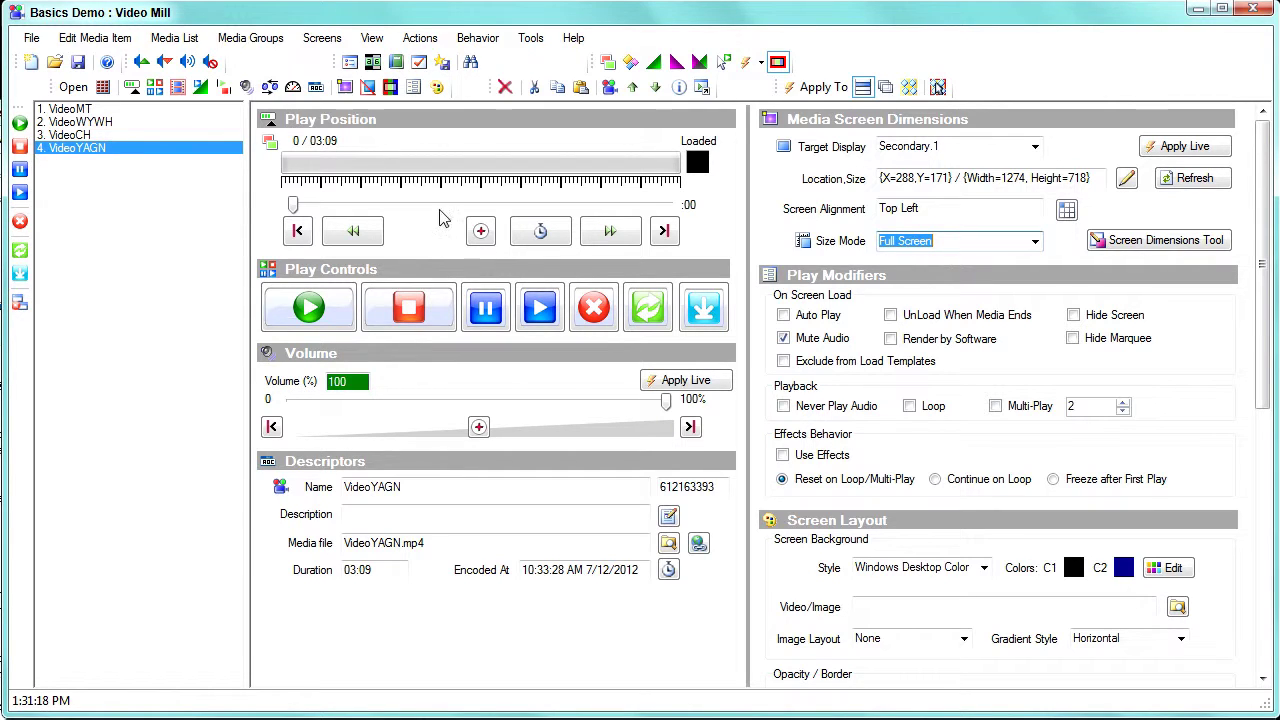
click(600, 313)
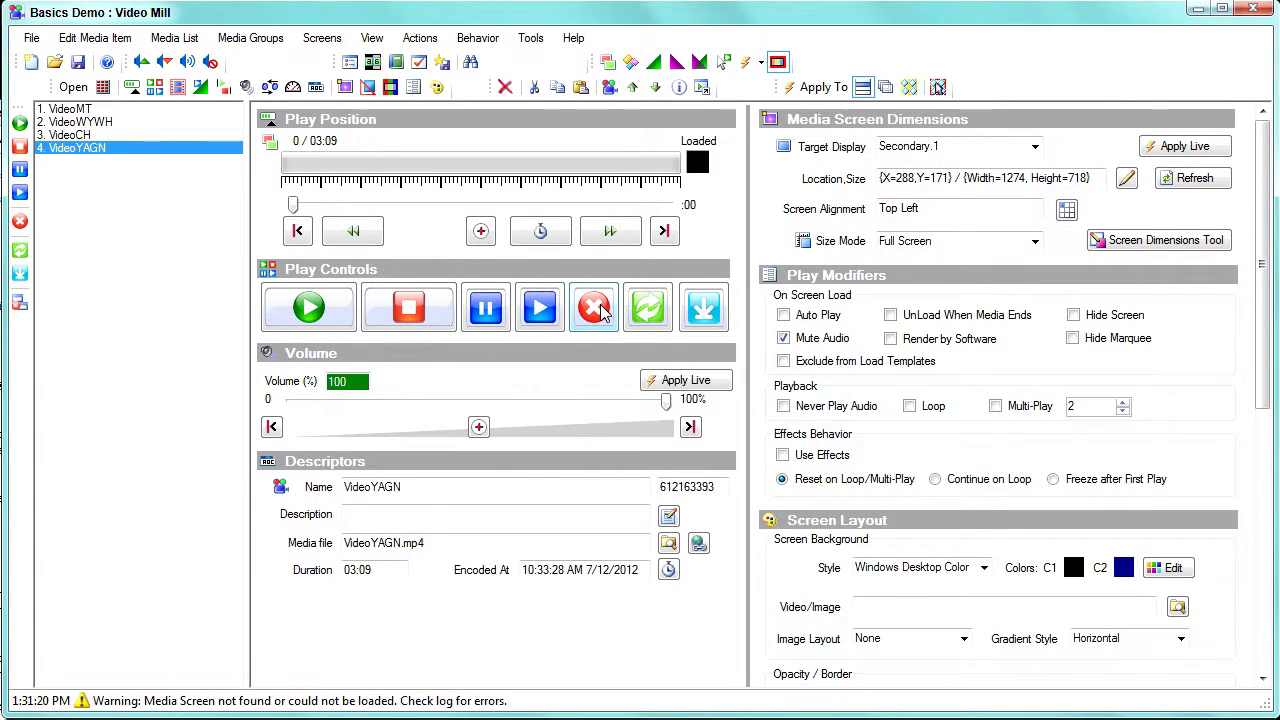
click(600, 313)
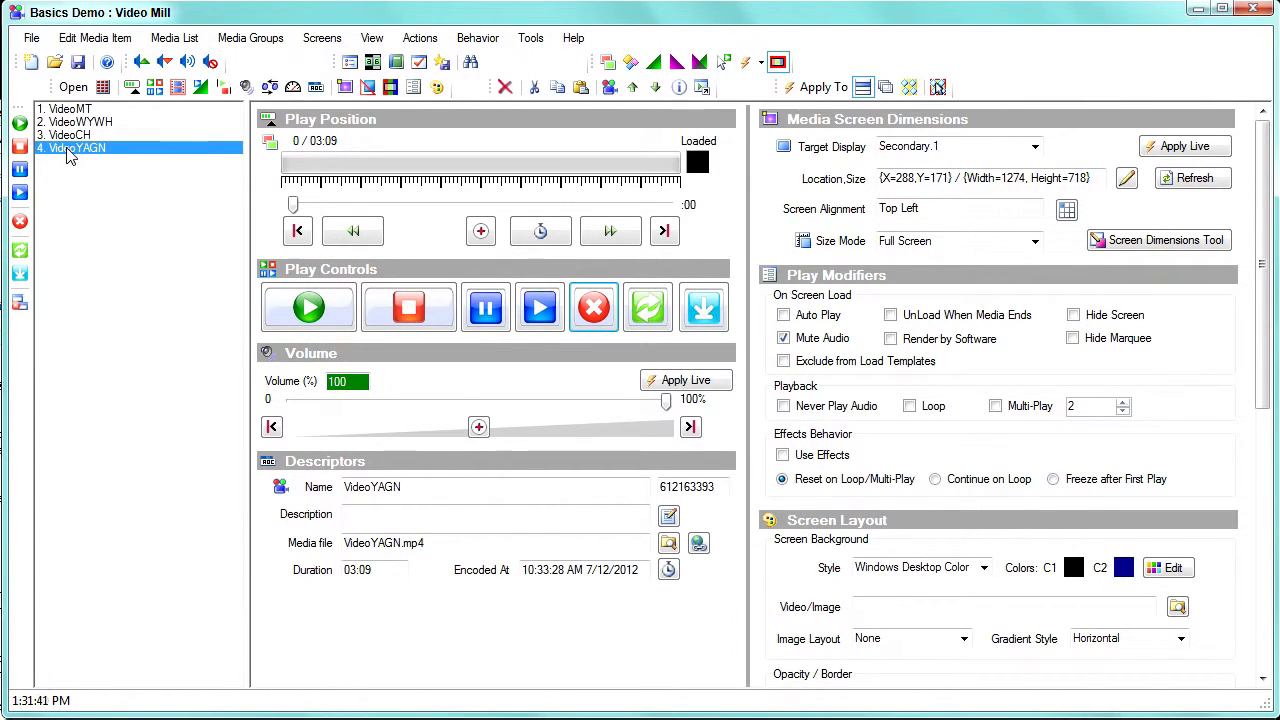
click(557, 90)
click(580, 88)
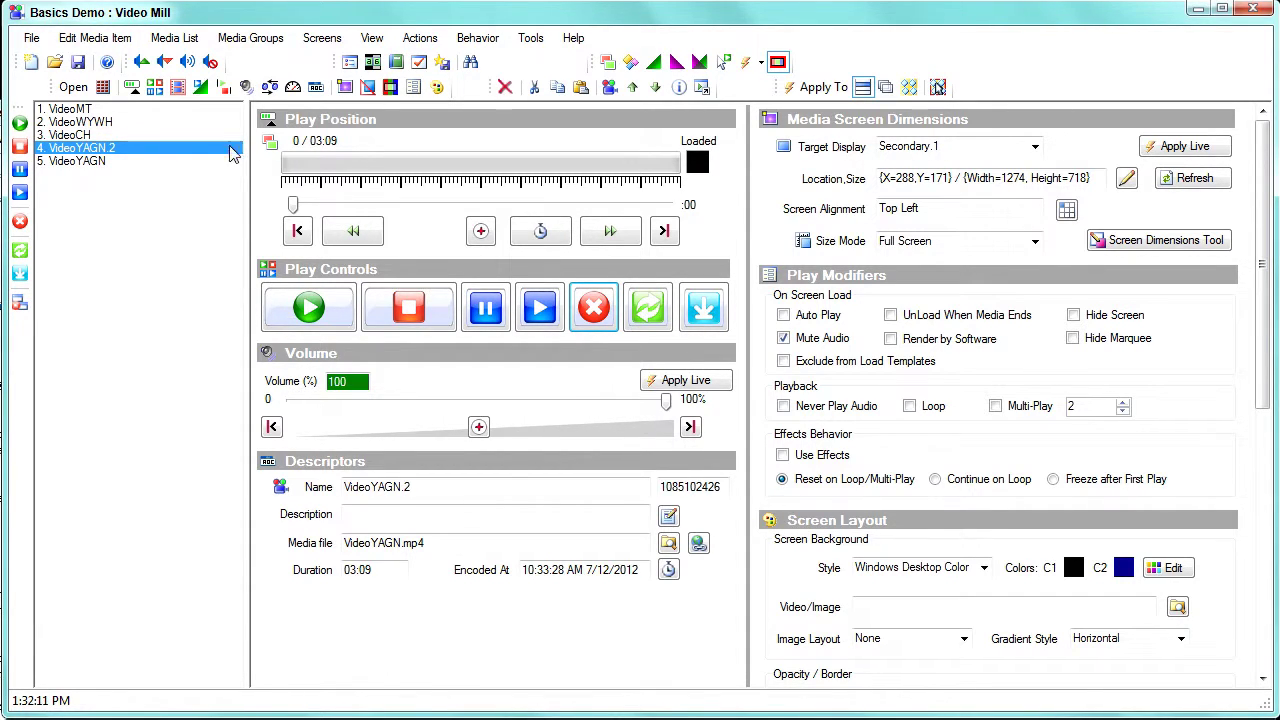
click(633, 88)
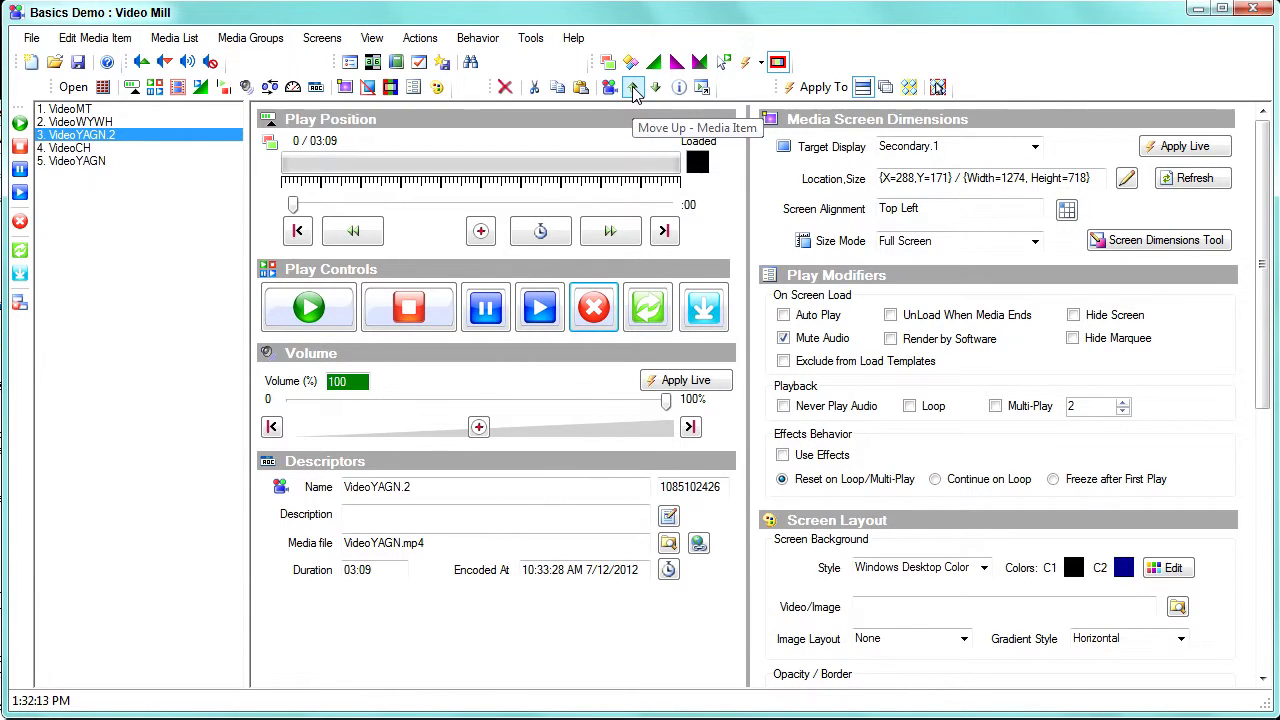
click(633, 88)
click(655, 88)
click(655, 88)
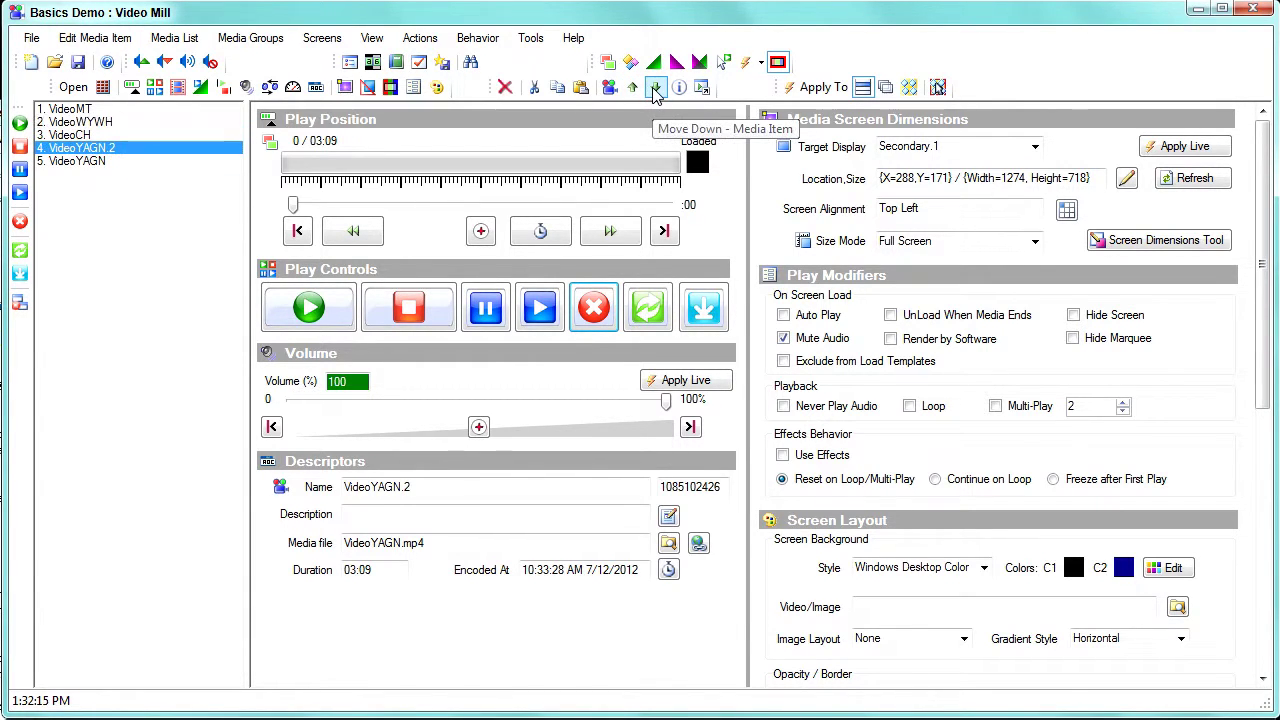
click(505, 87)
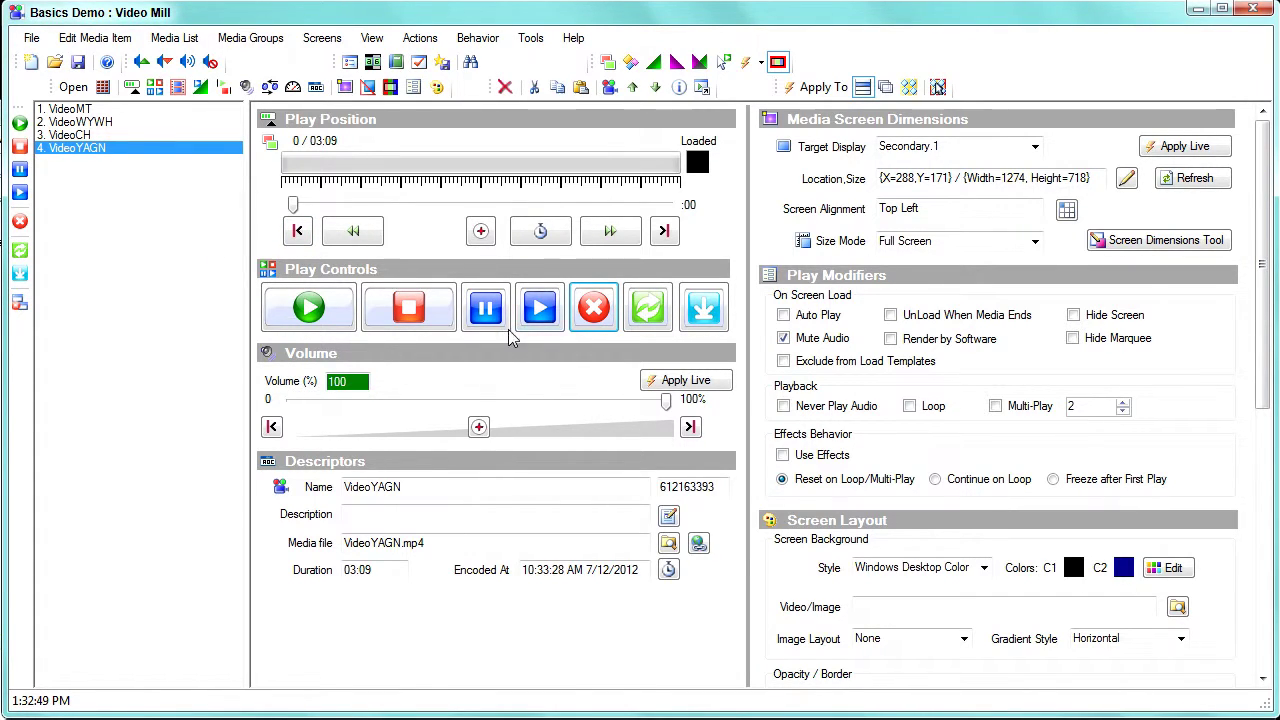
click(609, 88)
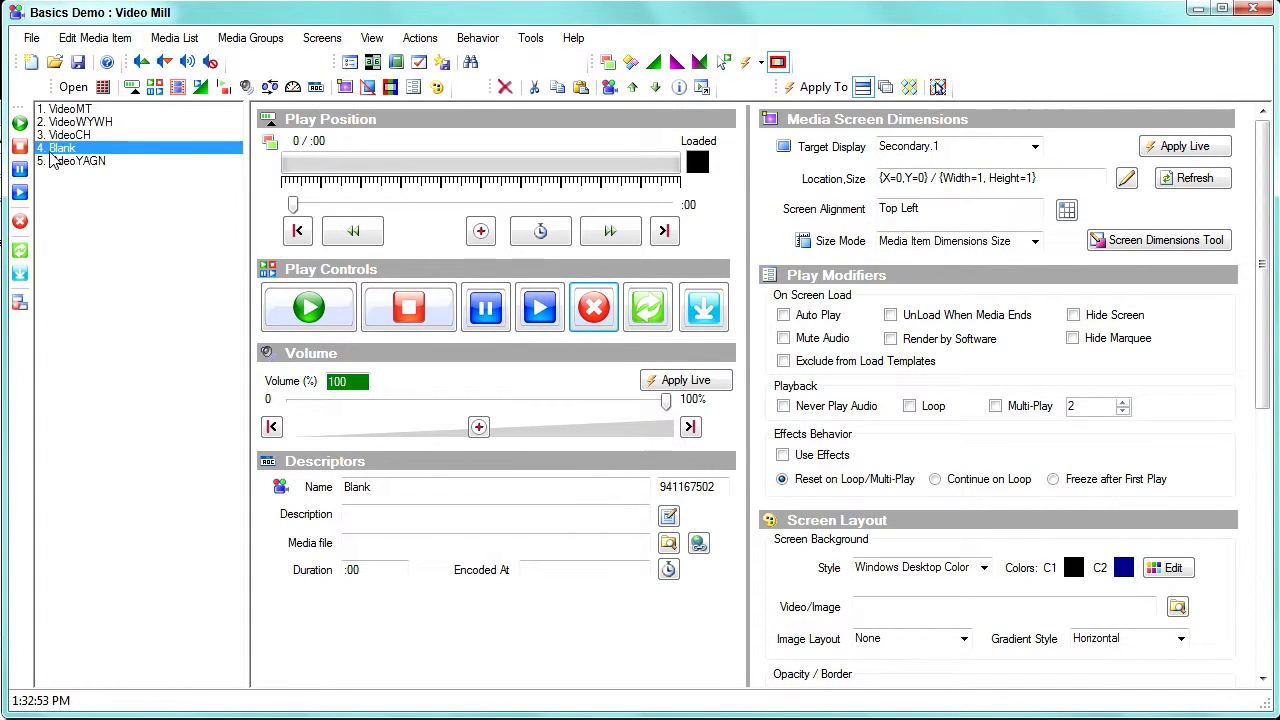
click(698, 544)
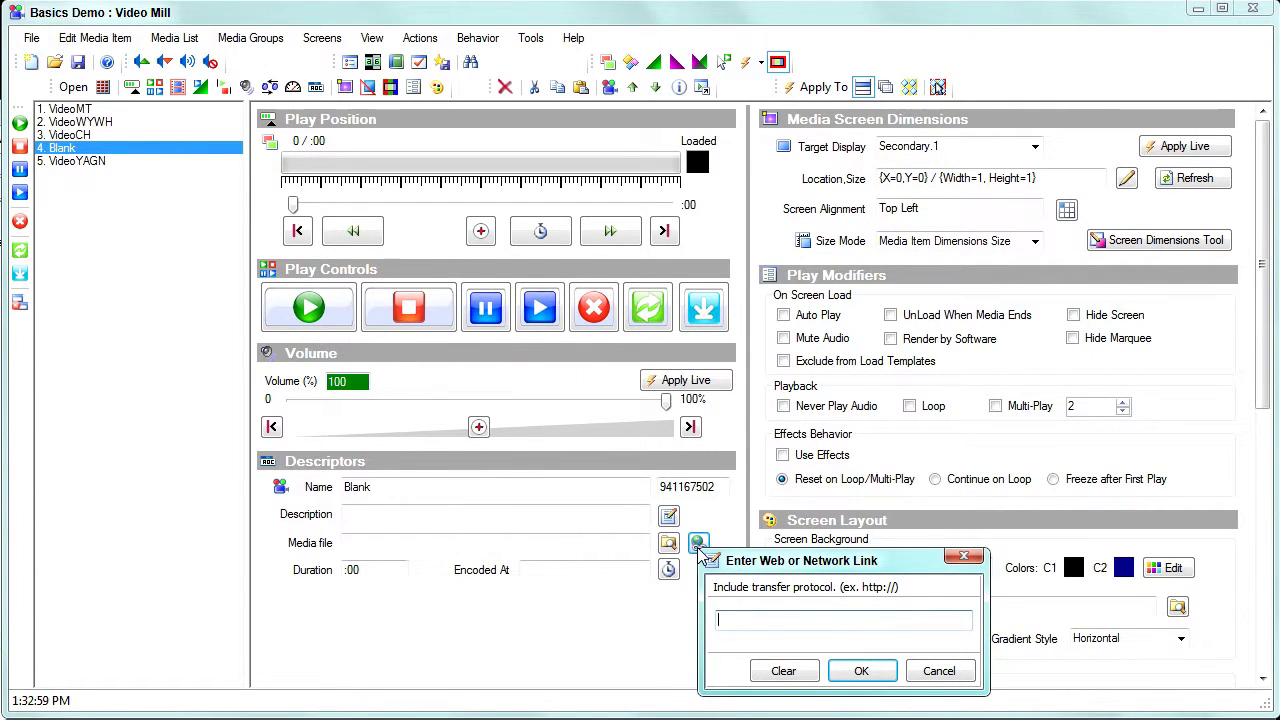
key(ctrl+v)
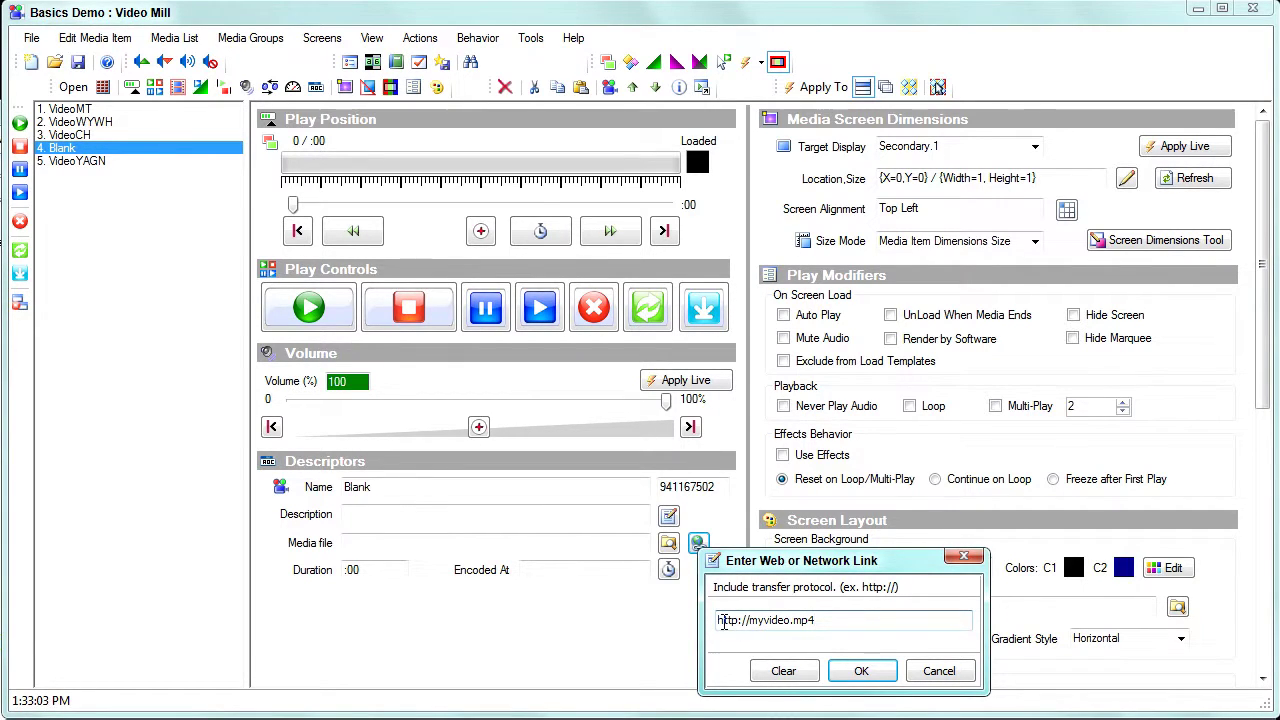
click(862, 671)
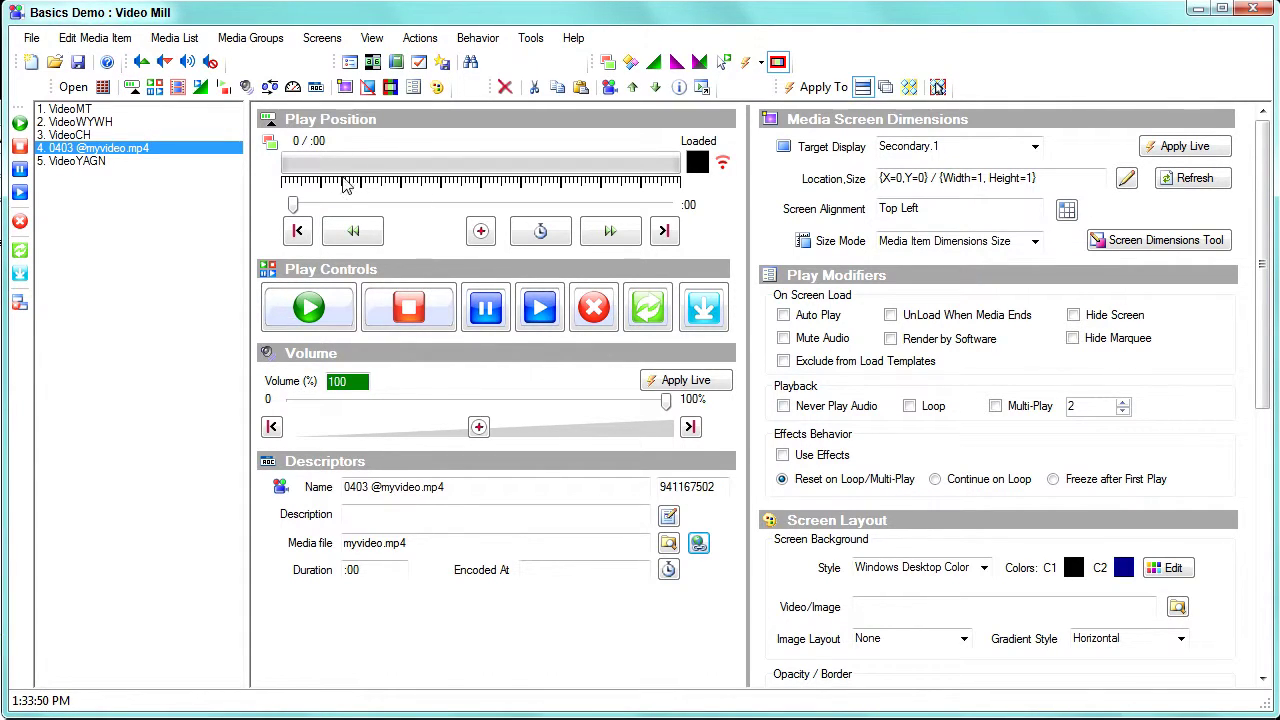
click(132, 92)
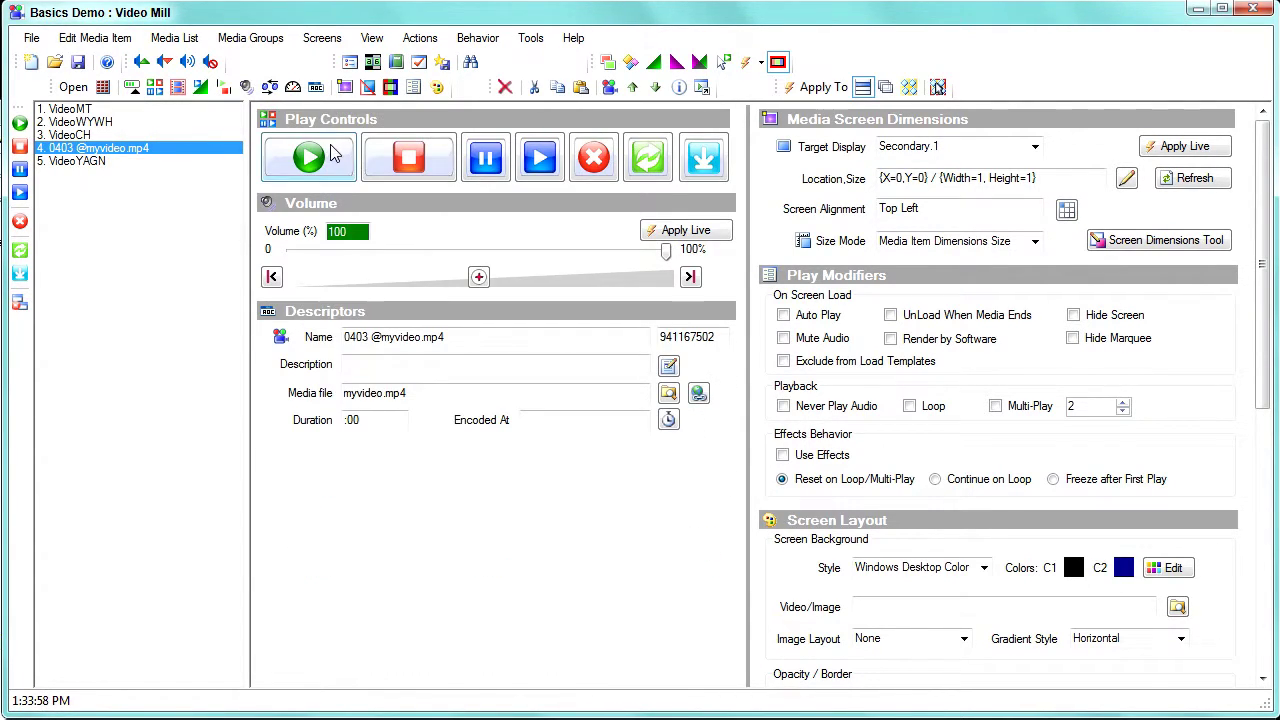
click(132, 92)
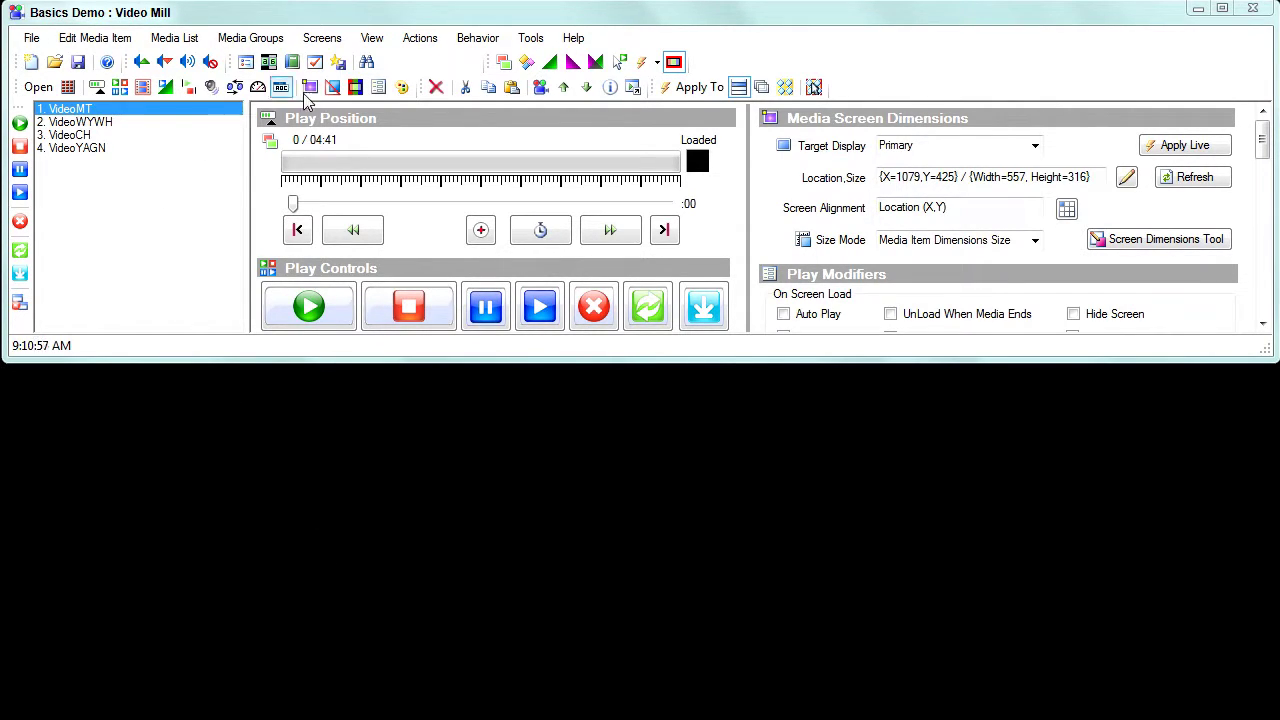
click(250, 38)
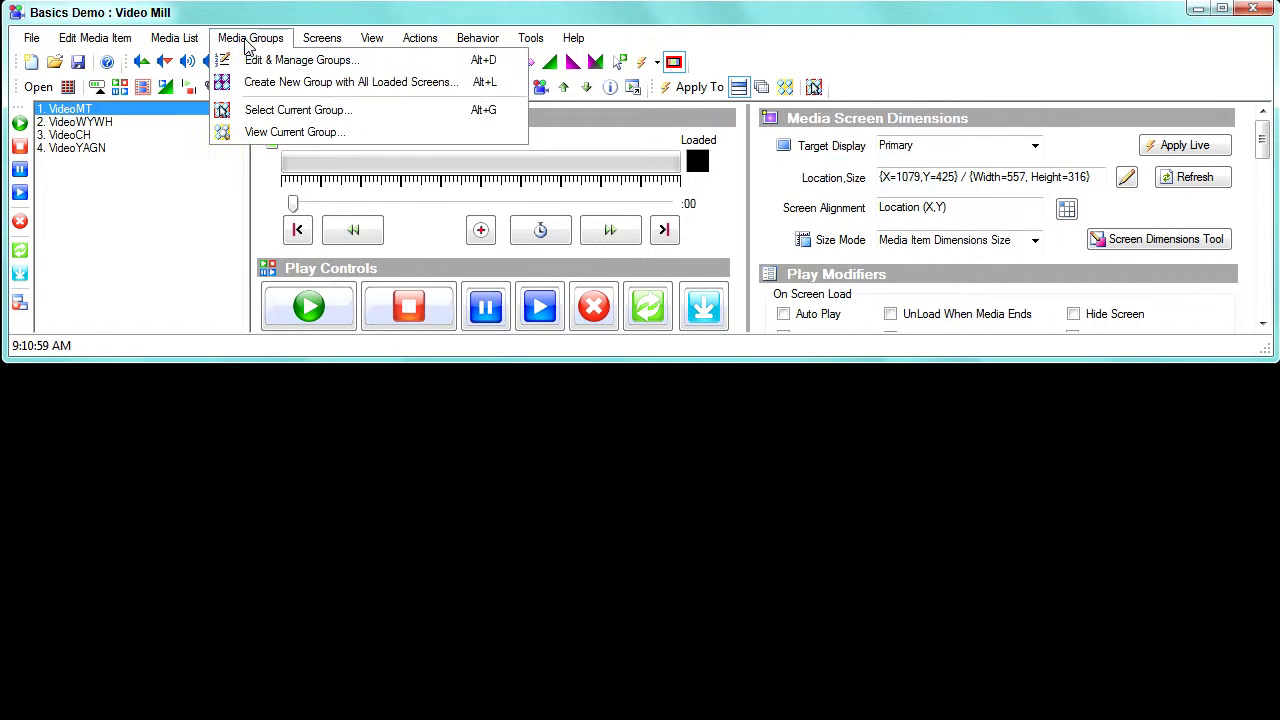
click(330, 134)
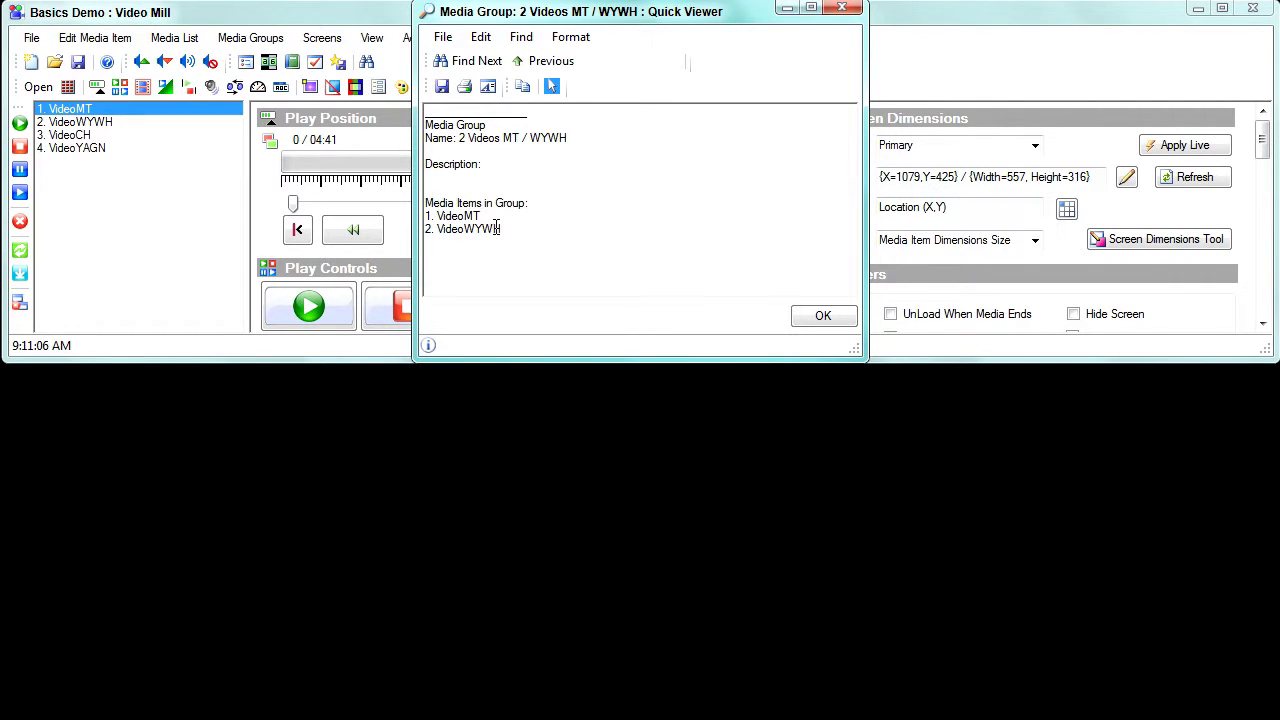
click(823, 316)
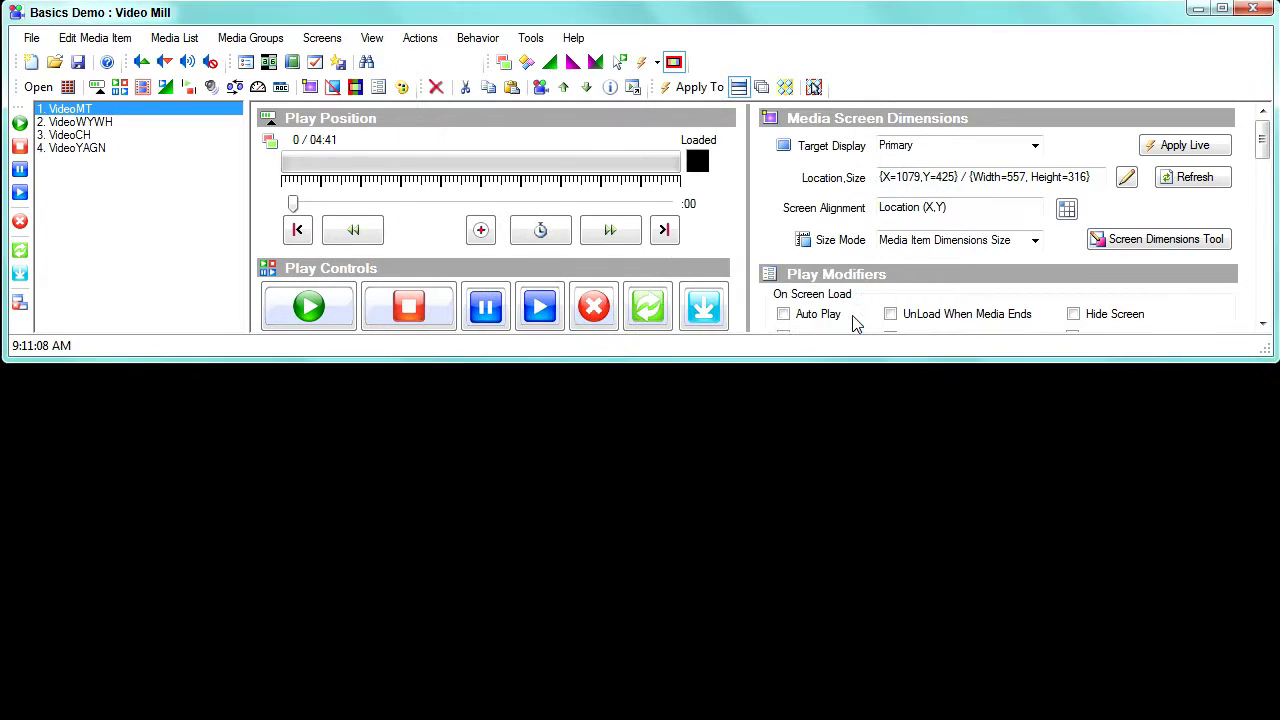
Pick 2 Videos MT / WYWH as the current group and switch actions to Apply To Group
click(815, 88)
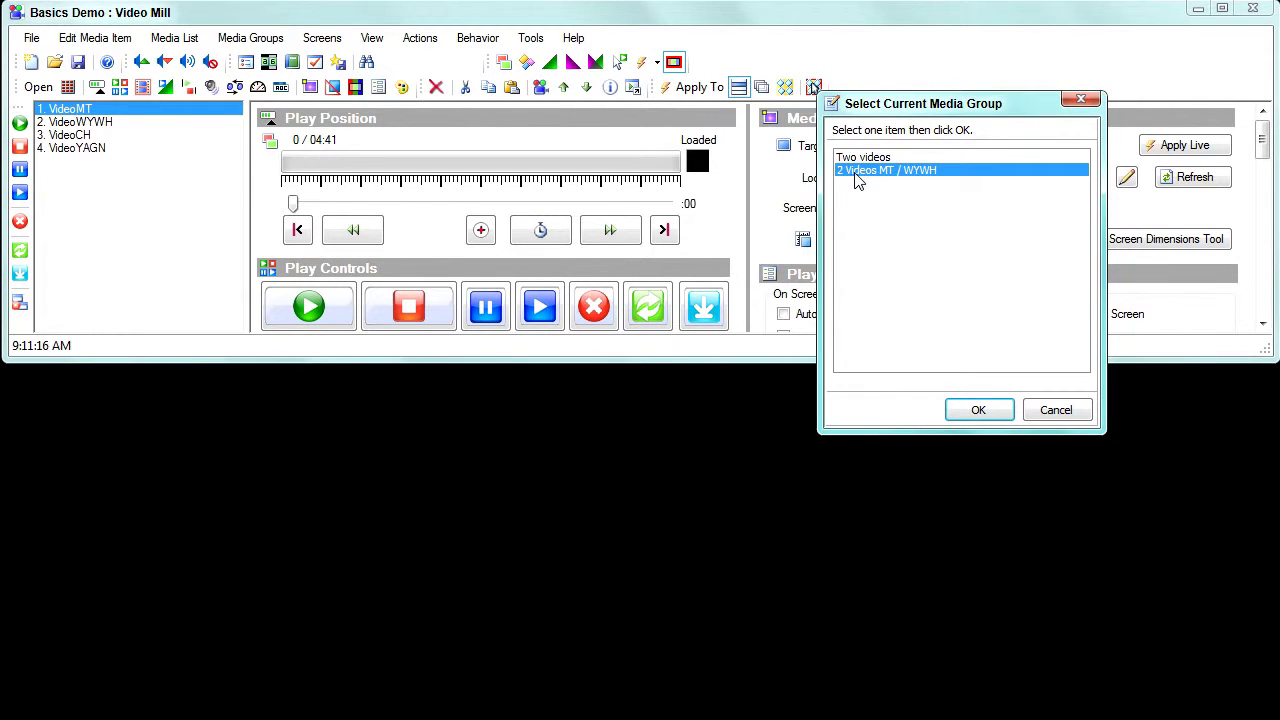
click(976, 410)
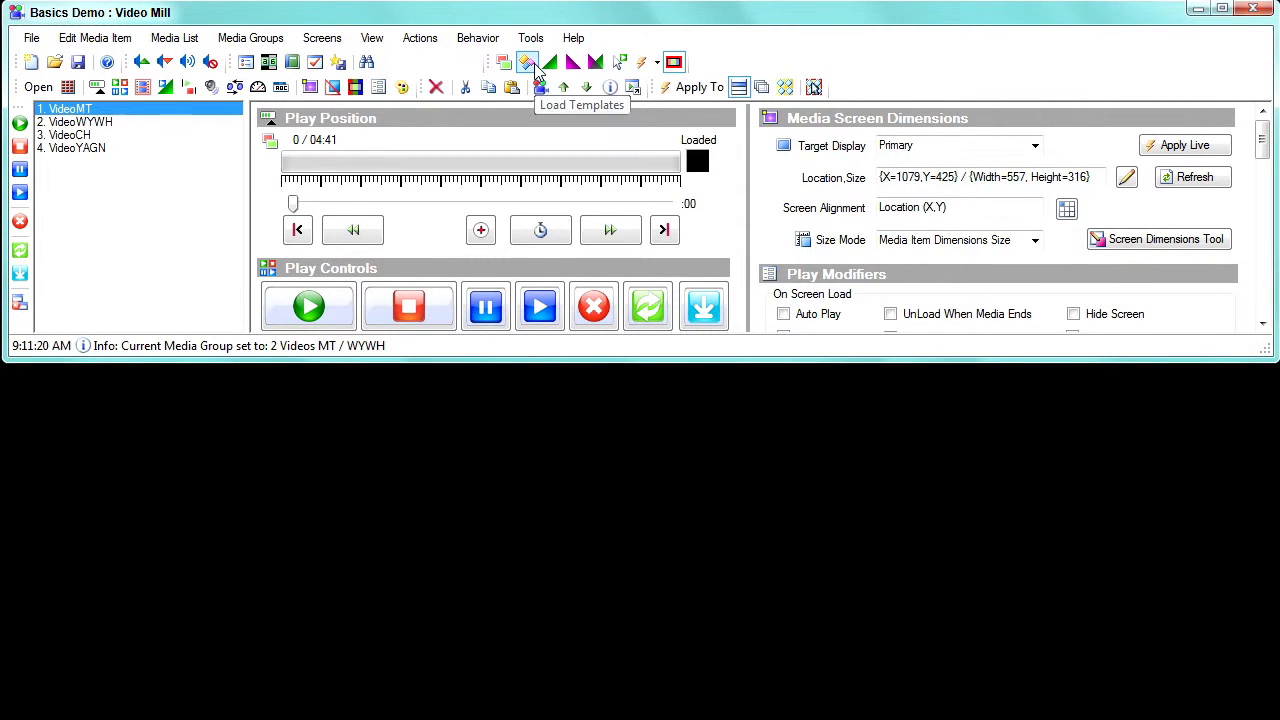
click(786, 88)
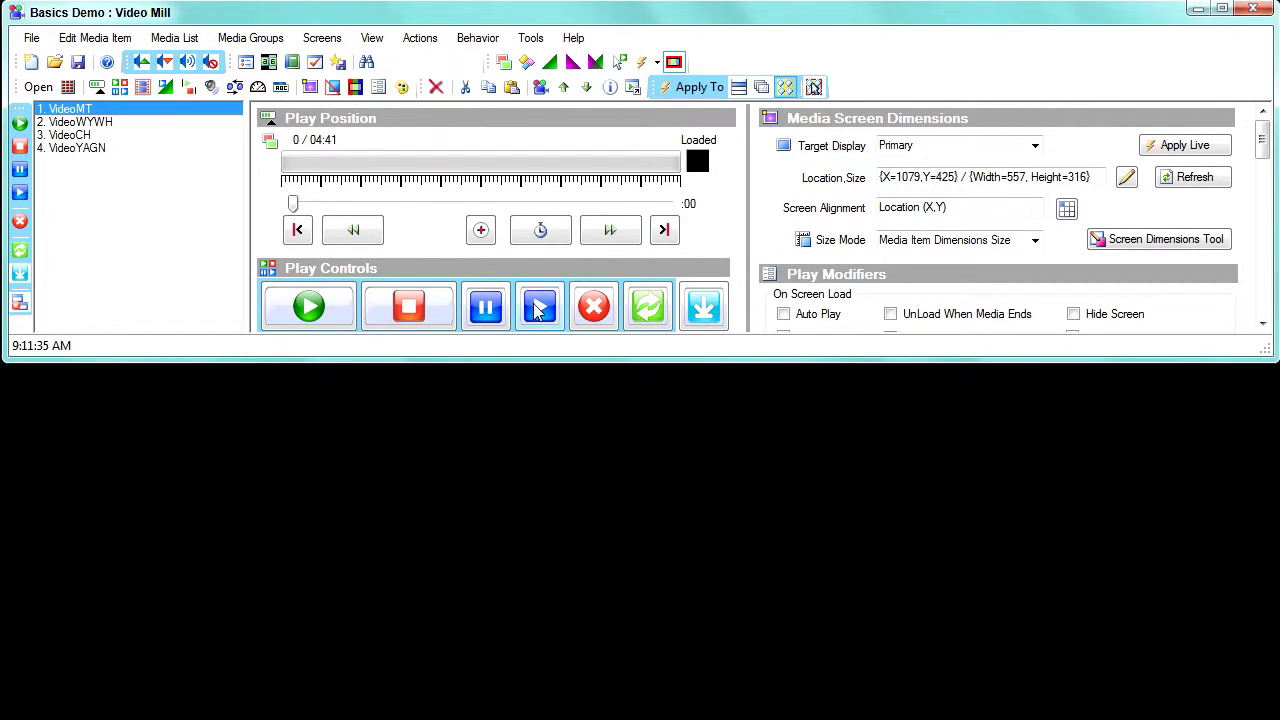
Play VideoMT and VideoWYWH together, pause and resume them, then stop back at 0 / 04:41
click(310, 307)
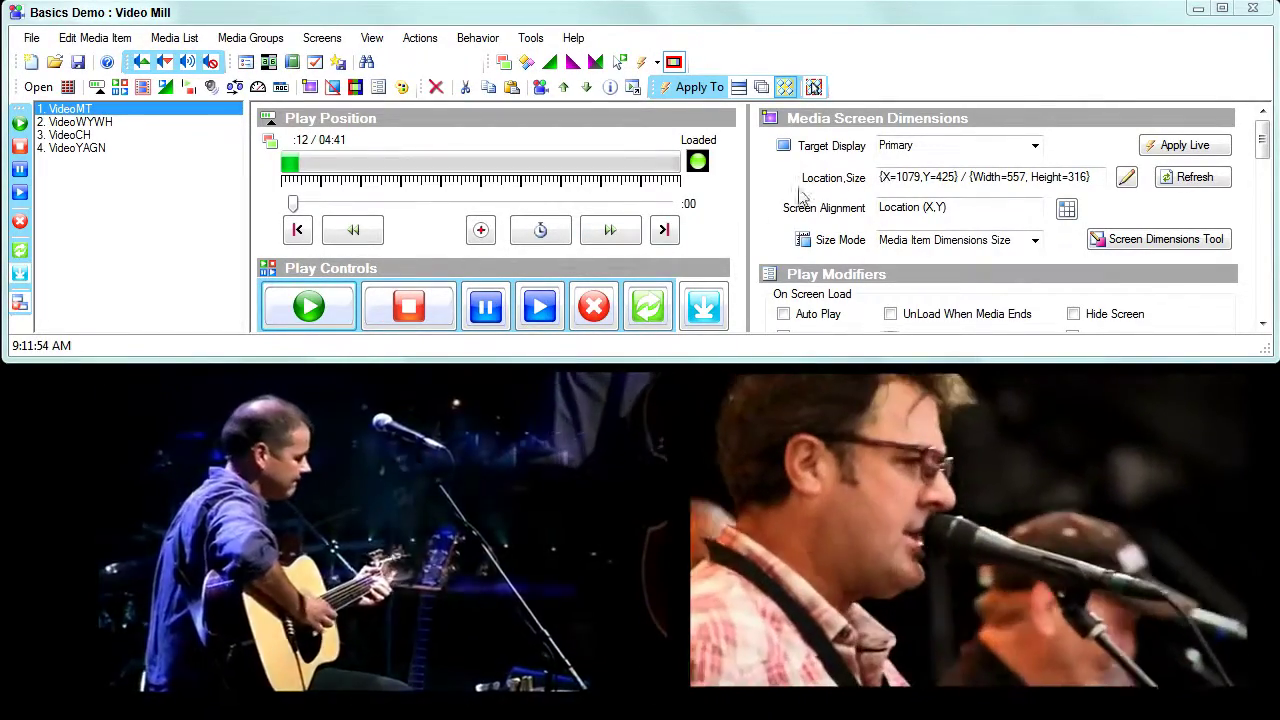
click(487, 309)
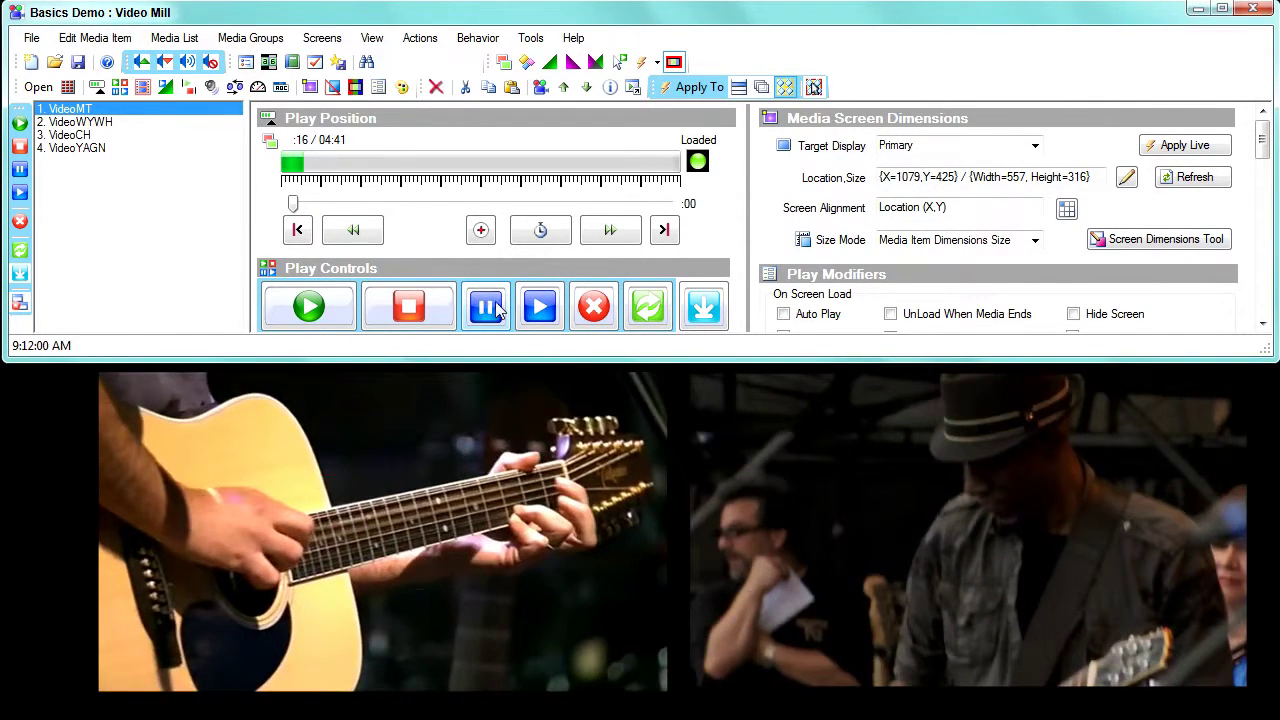
click(543, 306)
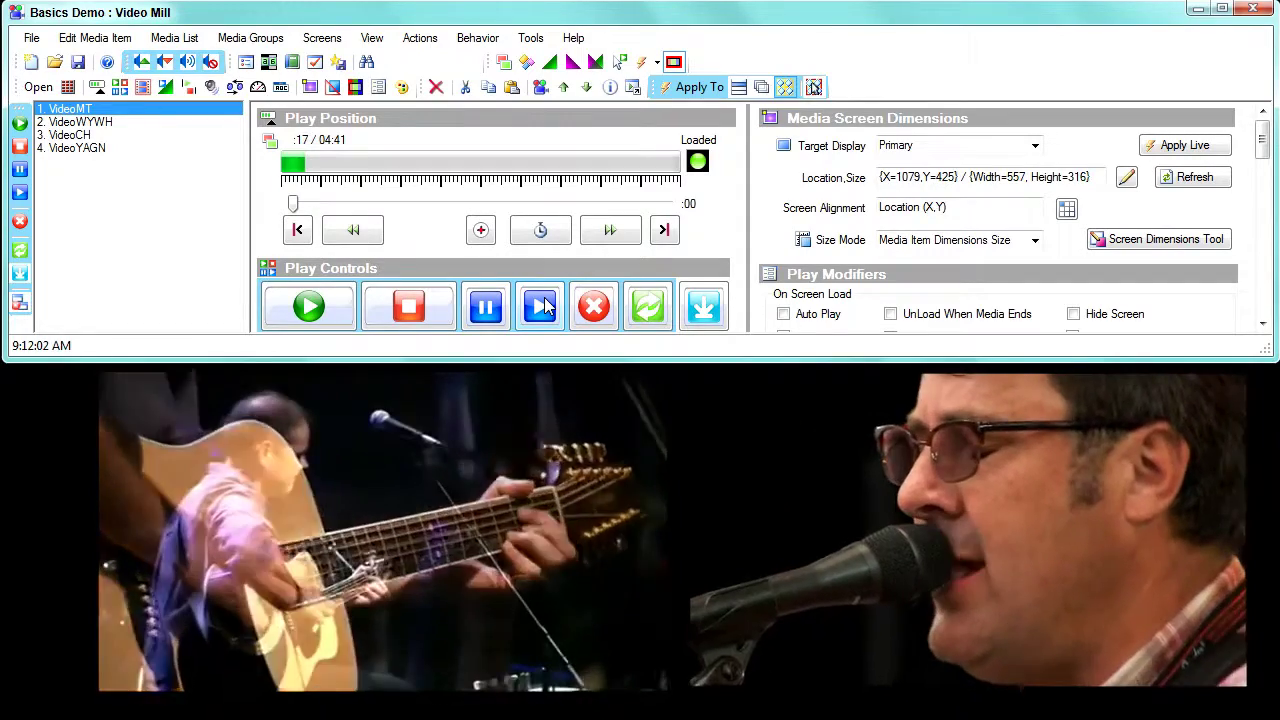
click(423, 315)
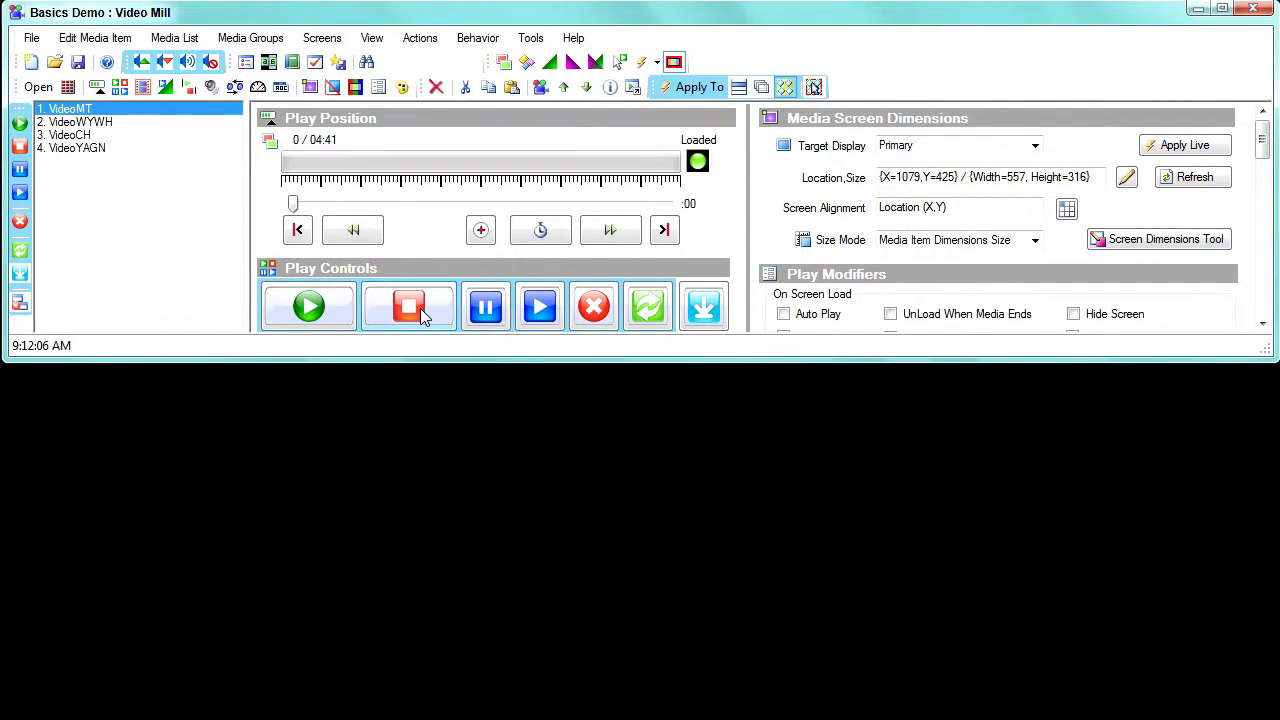